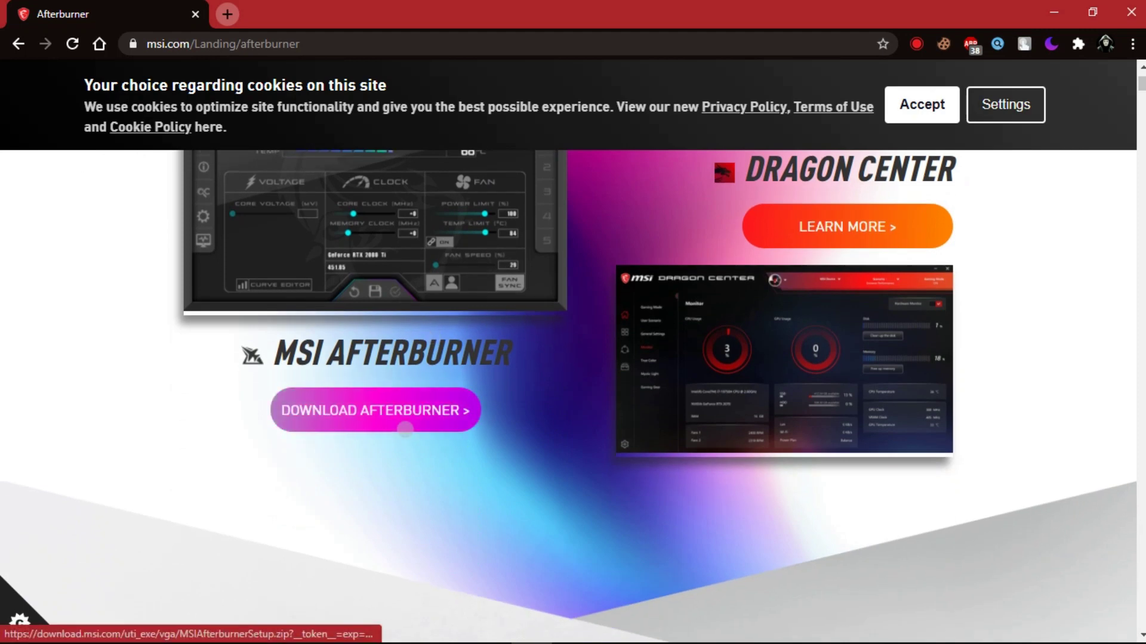
Download the MSI Afterburner setup zip from msi.com and open it in WinRAR
{"action": "left_click", "coordinate": [406, 429]}
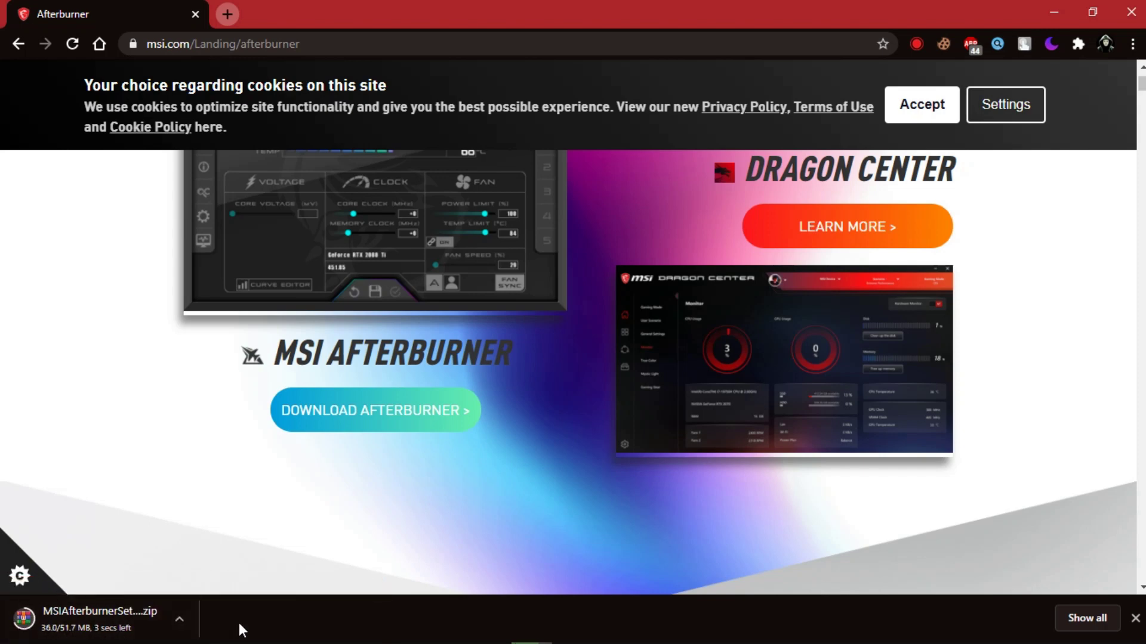
{"action": "left_click", "coordinate": [163, 609]}
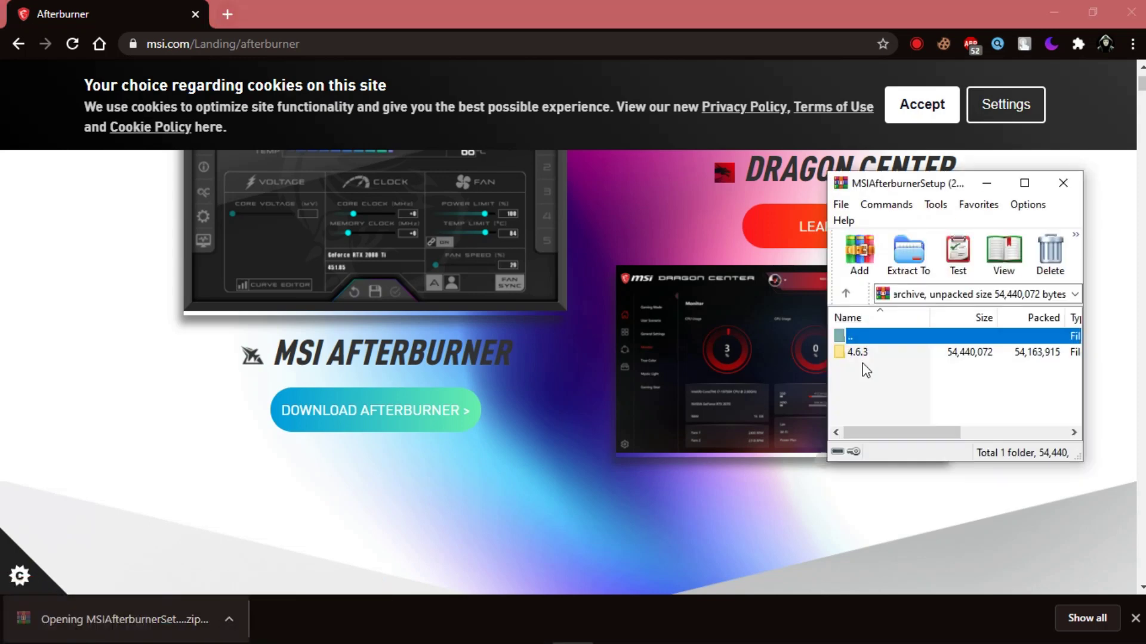
Extract the archive's 4.6.3 folder to the Desktop and close WinRAR
{"action": "left_click", "coordinate": [686, 263]}
{"action": "left_click", "coordinate": [909, 254]}
{"action": "left_click", "coordinate": [646, 298]}
{"action": "left_click", "coordinate": [624, 502]}
{"action": "left_click", "coordinate": [1063, 183]}
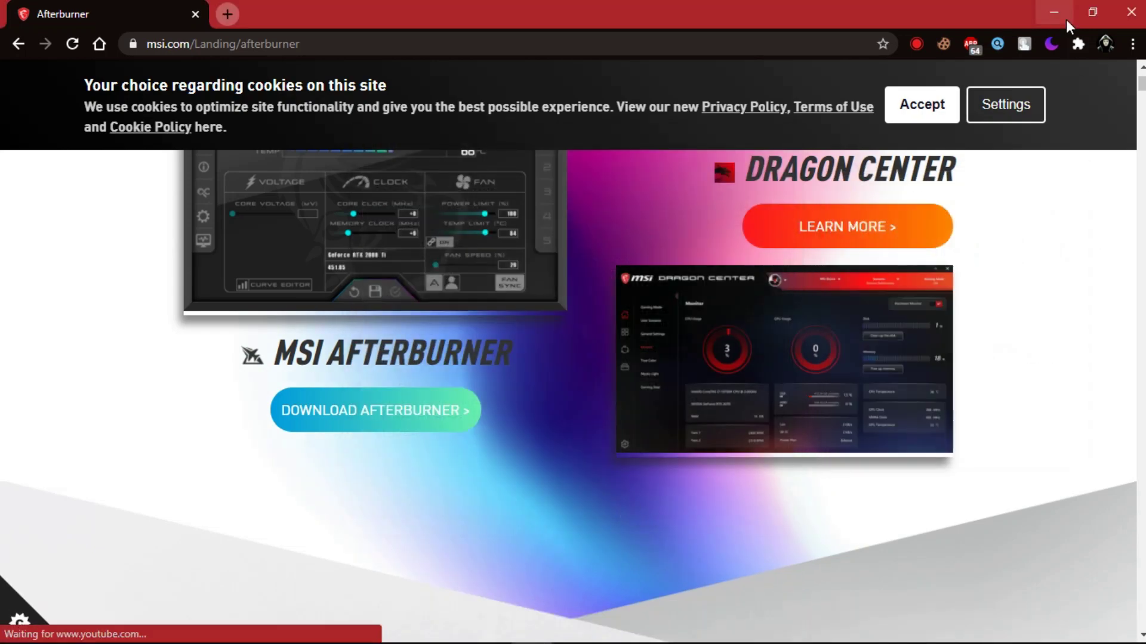
Minimize Chrome, position the extracted 4.6.3 folder on the desktop and open it
{"action": "left_click", "coordinate": [1066, 21]}
{"action": "left_click_drag", "start_coordinate": [93, 230], "coordinate": [513, 137]}
{"action": "left_click_drag", "start_coordinate": [499, 243], "coordinate": [531, 163]}
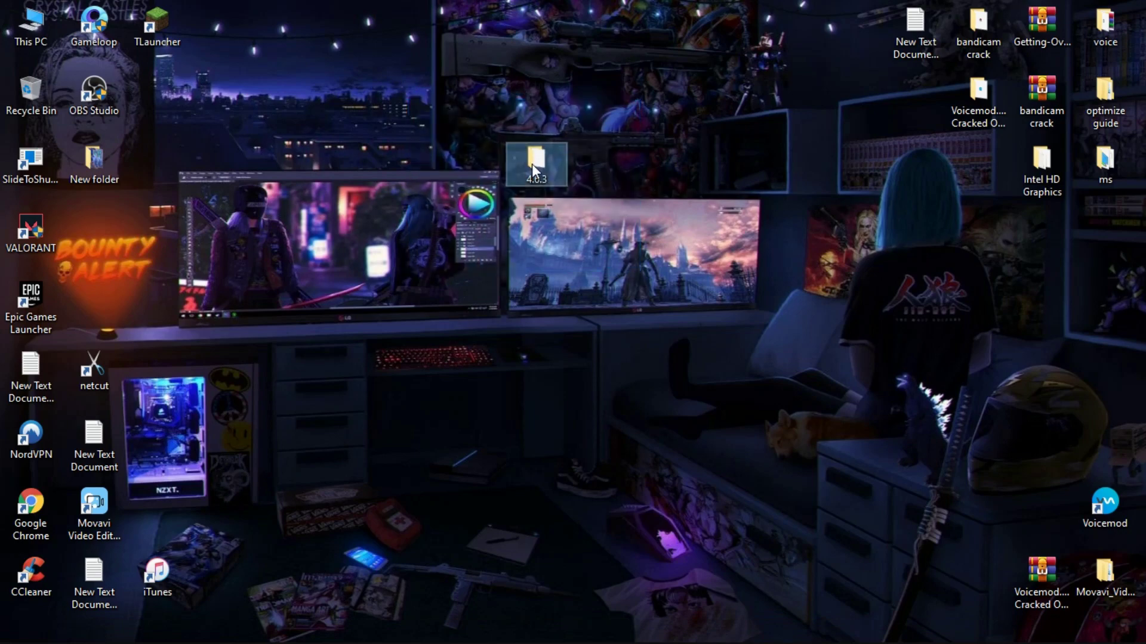
{"action": "double_click", "coordinate": [531, 164]}
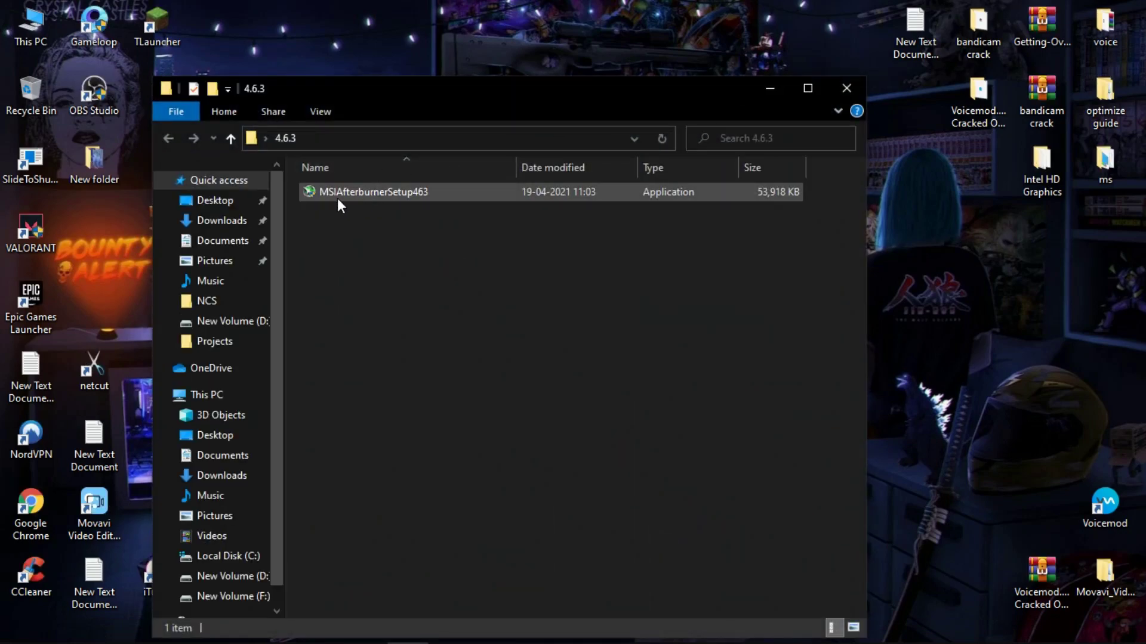
Run MSIAfterburnerSetup463 in English, accept the licence and install with default location and Start Menu folder
{"action": "left_click", "coordinate": [362, 196]}
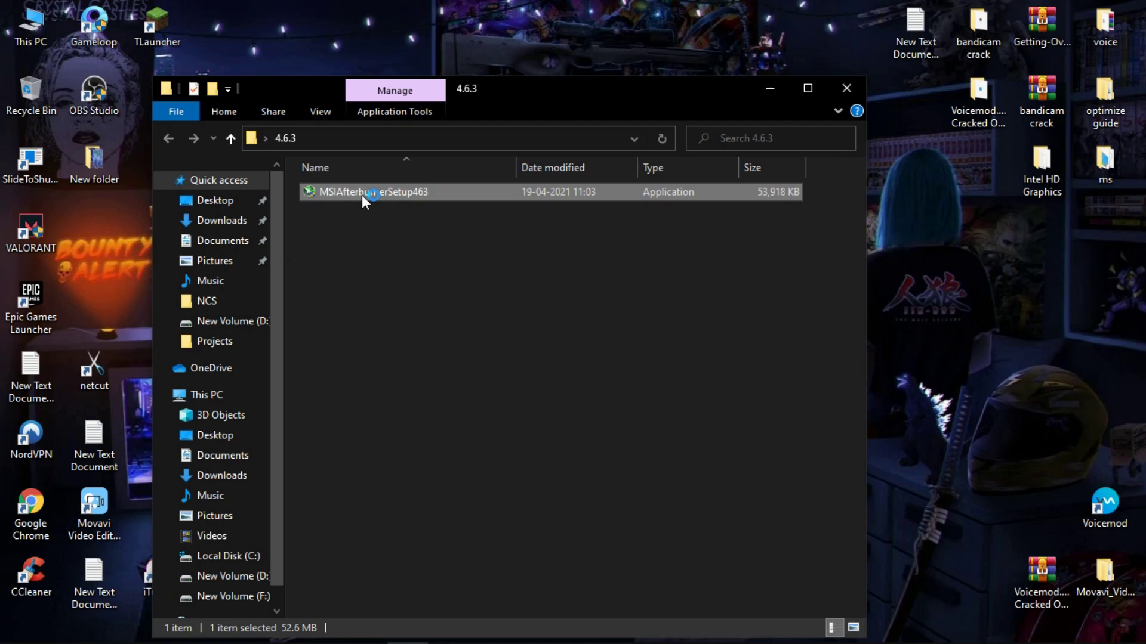
{"action": "left_click", "coordinate": [573, 365]}
{"action": "left_click", "coordinate": [663, 464]}
{"action": "left_click", "coordinate": [522, 411]}
{"action": "left_click", "coordinate": [662, 464]}
{"action": "left_click", "coordinate": [659, 464]}
{"action": "left_click", "coordinate": [659, 464]}
{"action": "left_click", "coordinate": [659, 464]}
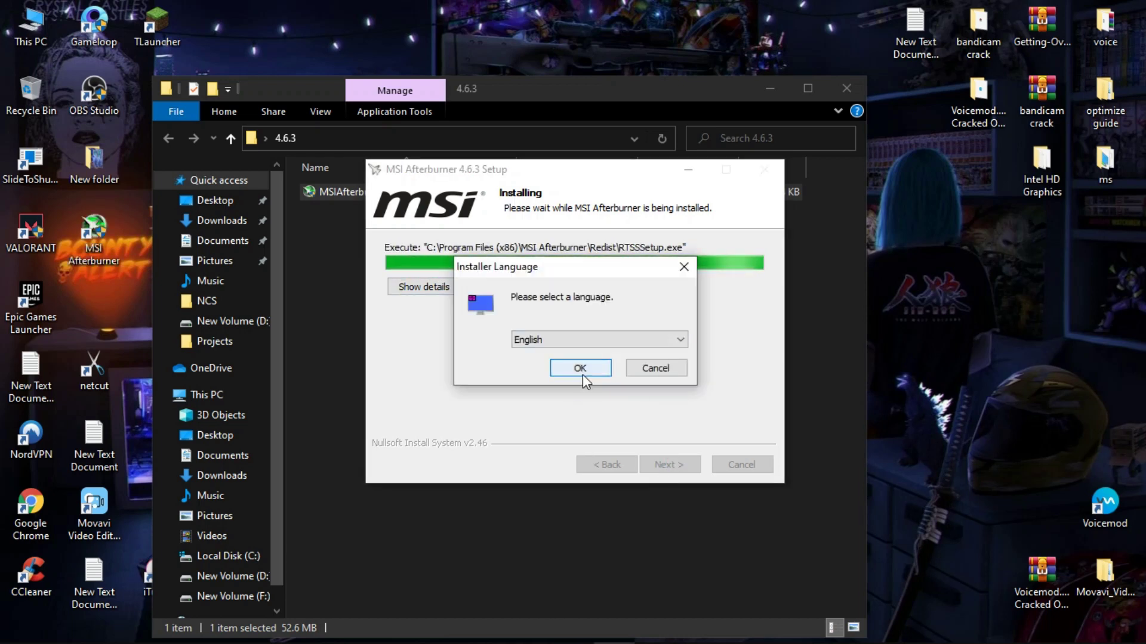
Install RivaTuner Statistics Server with defaults, then finish Afterburner setup and launch it
{"action": "left_click", "coordinate": [583, 369]}
{"action": "key", "text": "alt+a"}
{"action": "left_click", "coordinate": [662, 465]}
{"action": "left_click", "coordinate": [657, 467]}
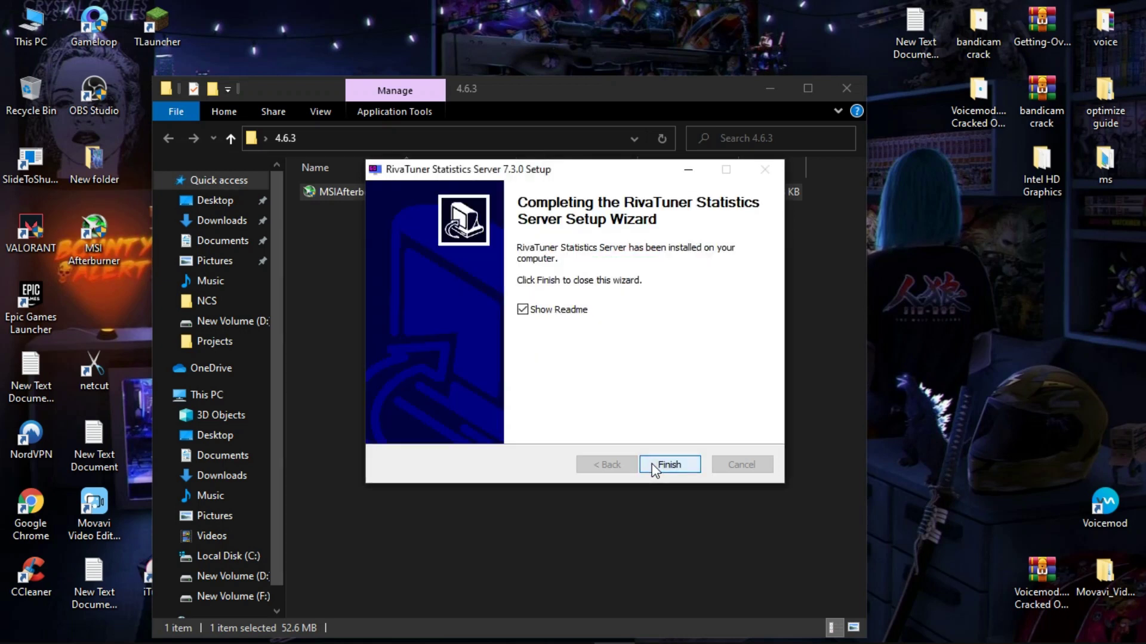
{"action": "left_click", "coordinate": [668, 464]}
{"action": "left_click", "coordinate": [847, 87]}
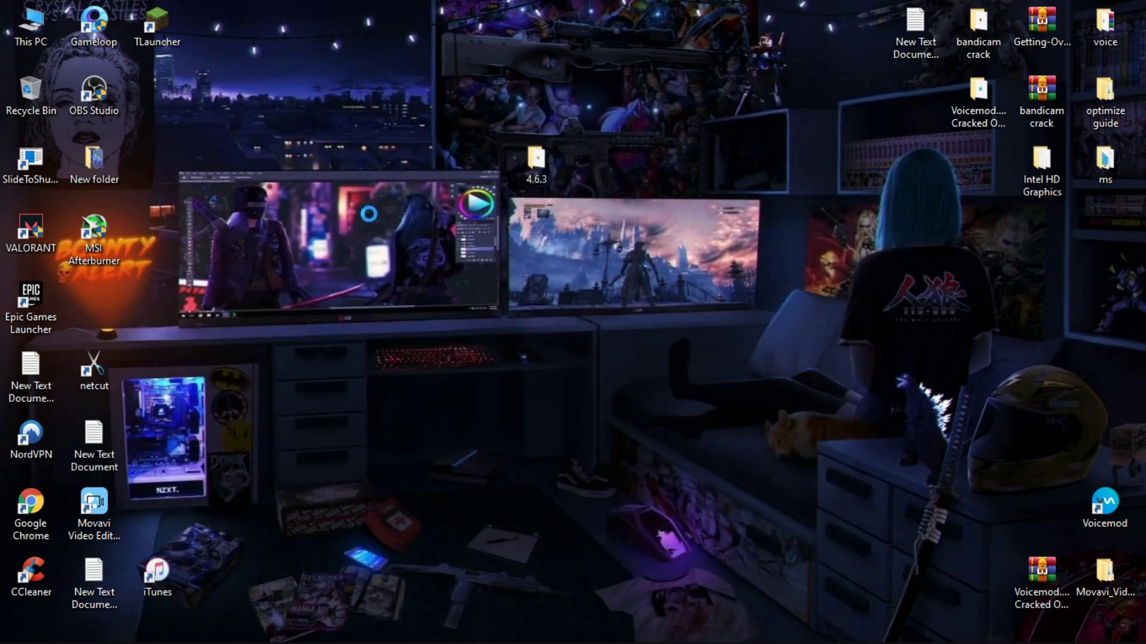
{"action": "right_click", "coordinate": [364, 150]}
Refresh the desktop and open MSI Afterburner's settings window
{"action": "left_click", "coordinate": [381, 198]}
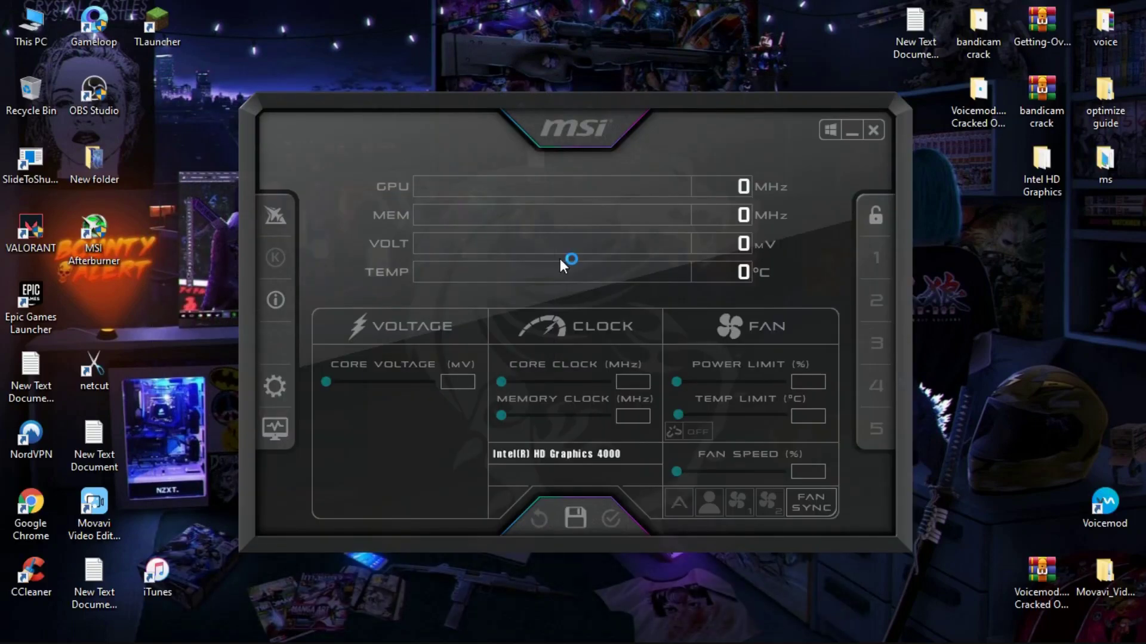
{"action": "left_click_drag", "start_coordinate": [513, 106], "coordinate": [518, 100]}
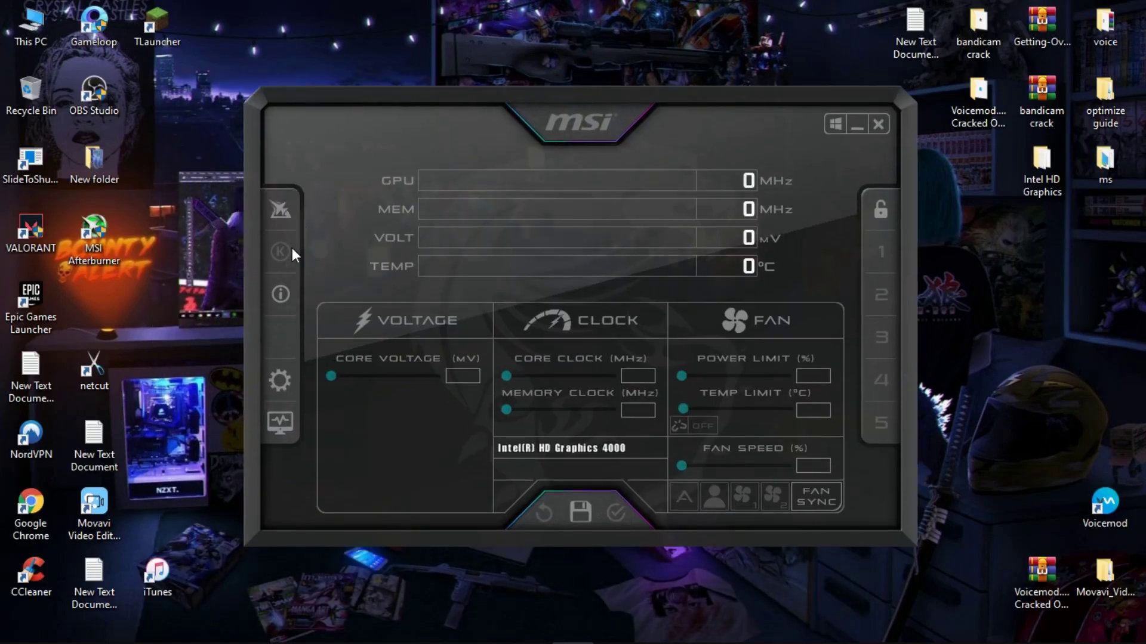
{"action": "left_click", "coordinate": [281, 381]}
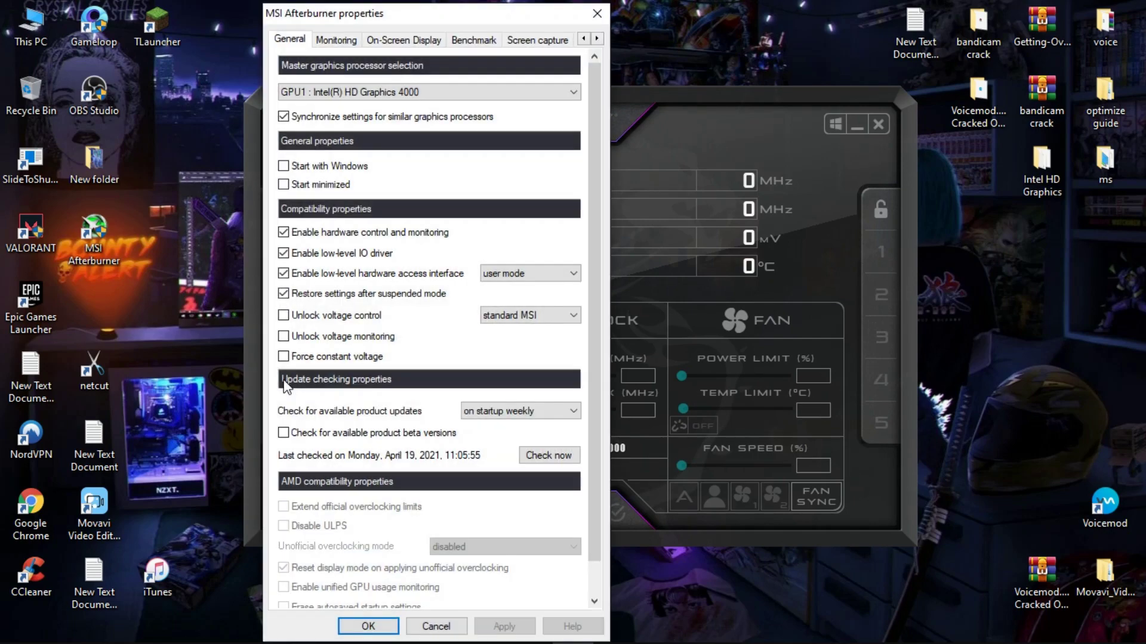
{"action": "left_click_drag", "start_coordinate": [421, 18], "coordinate": [632, 22]}
Keep Intel HD Graphics 4000 as master GPU and move to the Monitoring tab
{"action": "left_click", "coordinate": [765, 97]}
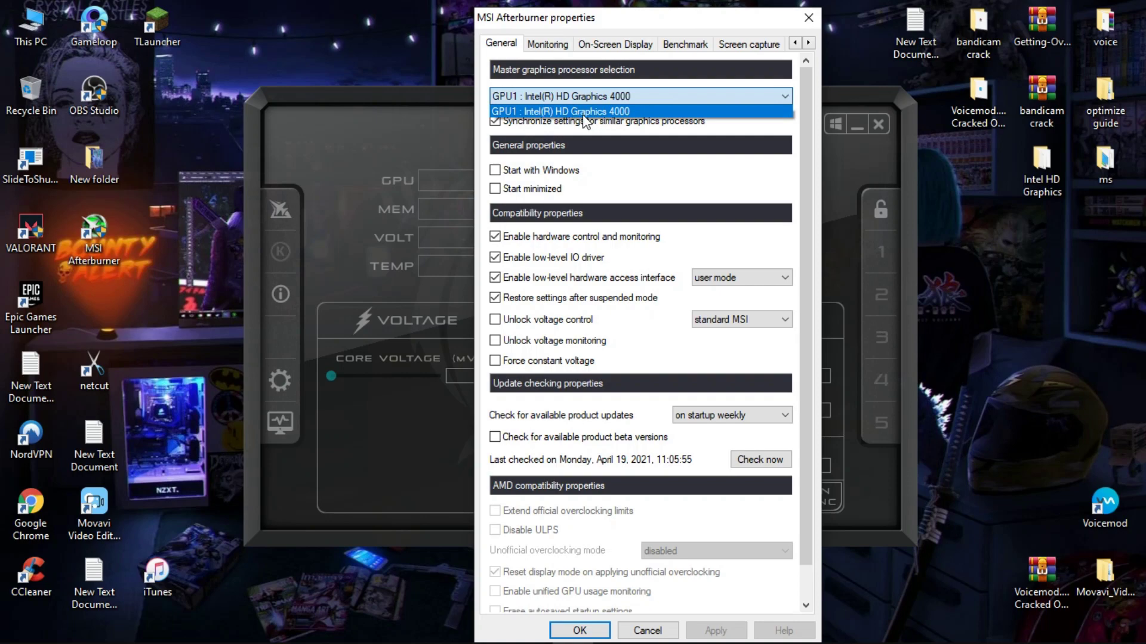
{"action": "left_click", "coordinate": [653, 96]}
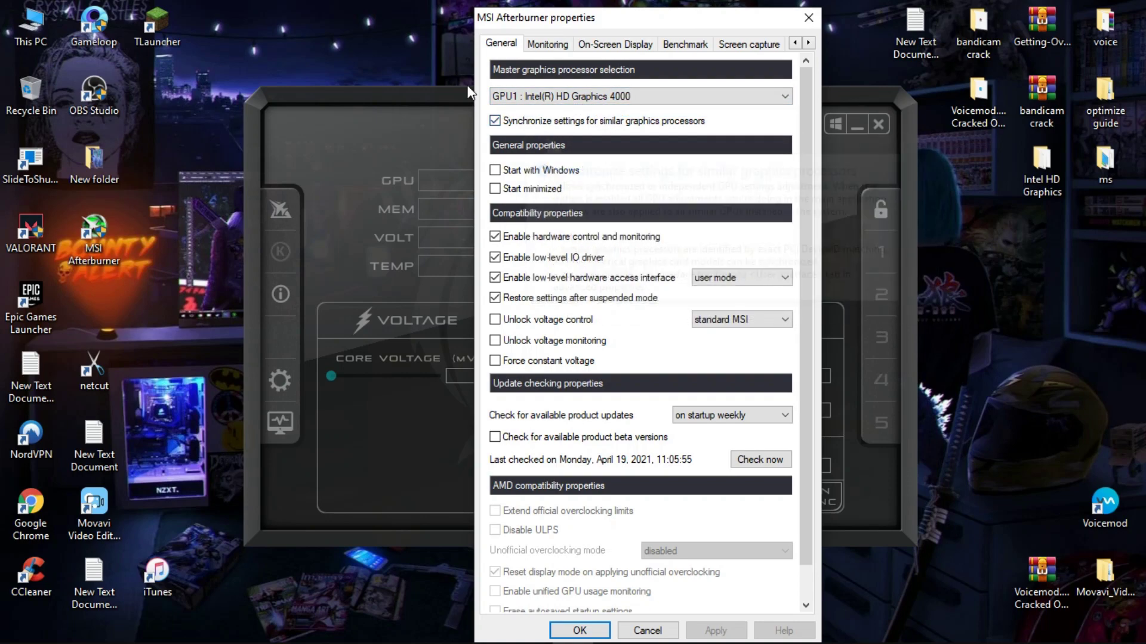
{"action": "left_click", "coordinate": [546, 46]}
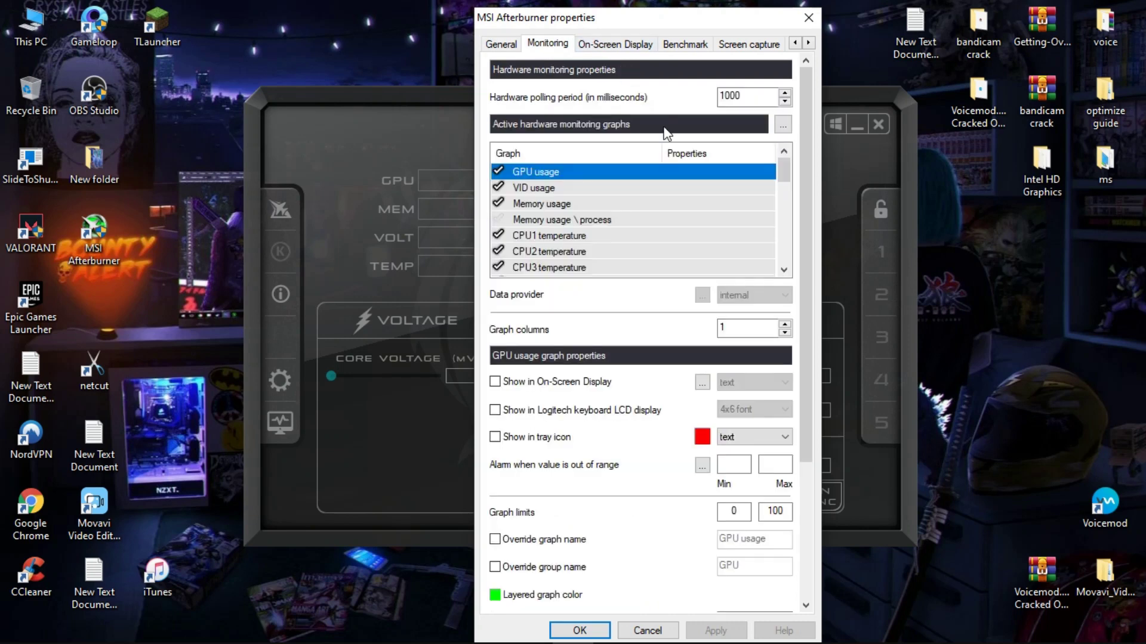
Enable Show in On-Screen Display for the GPU usage graph
{"action": "mouse_move", "coordinate": [776, 179]}
{"action": "left_mouse_down"}
{"action": "mouse_move", "coordinate": [787, 272]}
{"action": "mouse_move", "coordinate": [791, 162]}
{"action": "left_mouse_up"}
{"action": "left_click", "coordinate": [496, 382]}
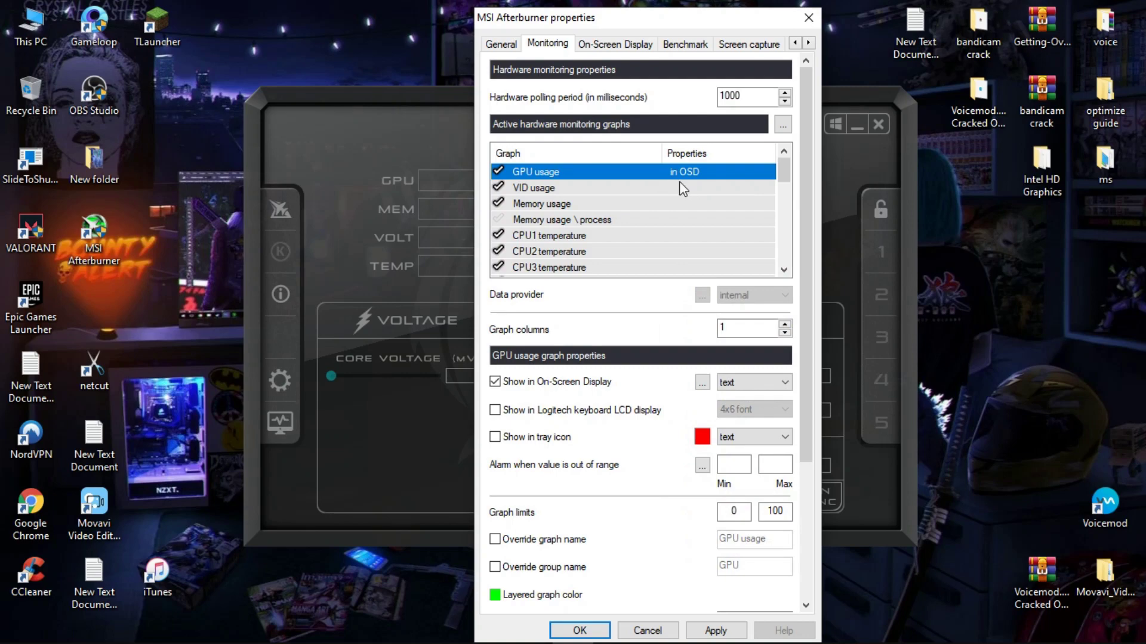
{"action": "left_click", "coordinate": [785, 270]}
{"action": "left_click", "coordinate": [784, 270]}
{"action": "left_click", "coordinate": [785, 271]}
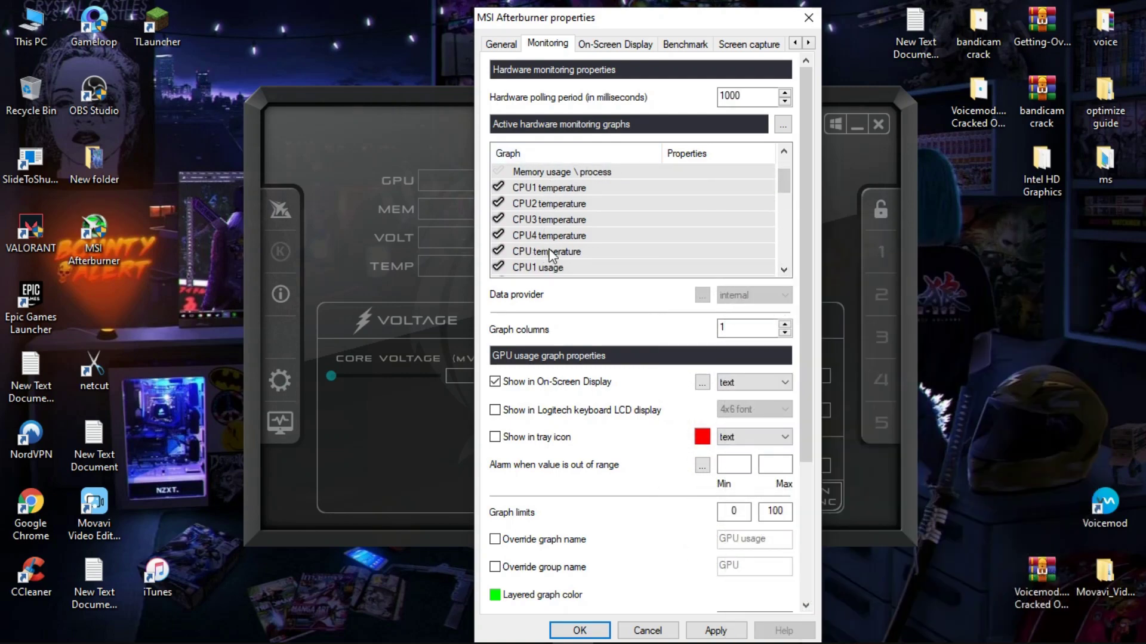
Show CPU temperature on-screen with its group name overridden to 'CPU TEMP'
{"action": "left_click", "coordinate": [509, 252]}
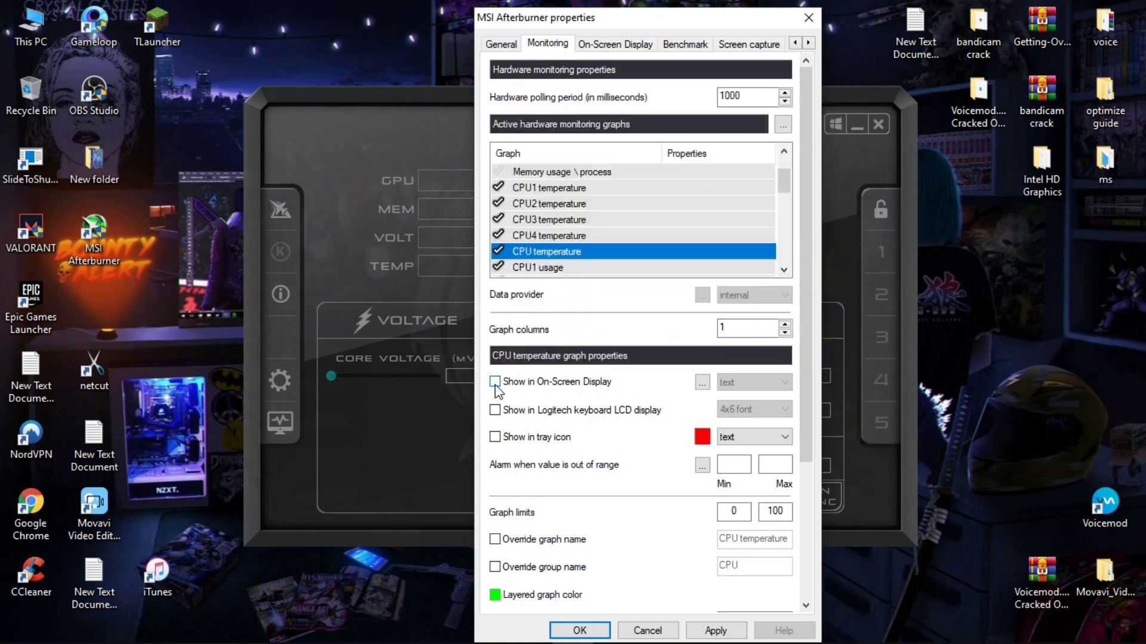
{"action": "left_click", "coordinate": [495, 384]}
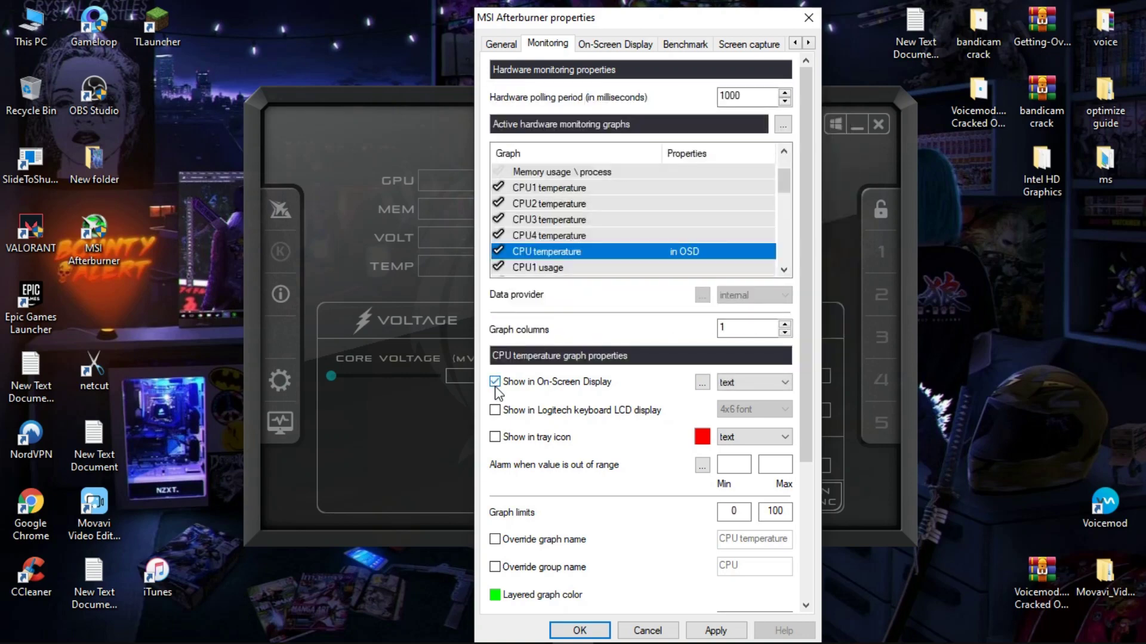
{"action": "left_click", "coordinate": [495, 568]}
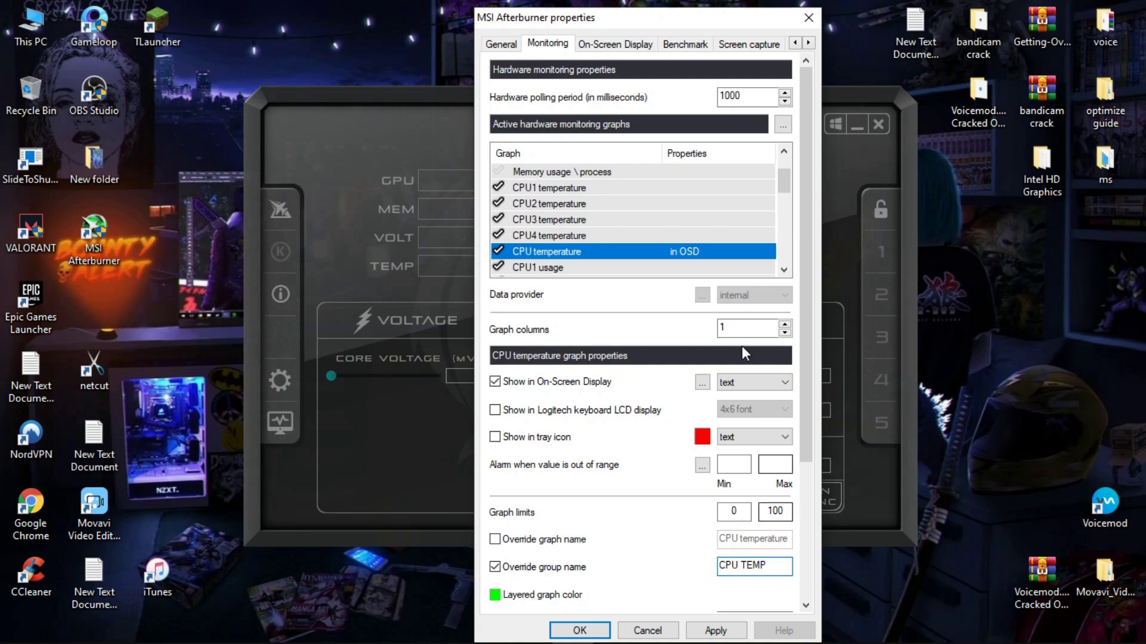
{"action": "mouse_move", "coordinate": [783, 182]}
{"action": "left_mouse_down"}
{"action": "mouse_move", "coordinate": [784, 171]}
{"action": "mouse_move", "coordinate": [787, 198]}
{"action": "left_mouse_up"}
{"action": "left_click", "coordinate": [648, 170]}
{"action": "scroll", "coordinate": [522, 234], "scroll_direction": "down", "scroll_amount": 1}
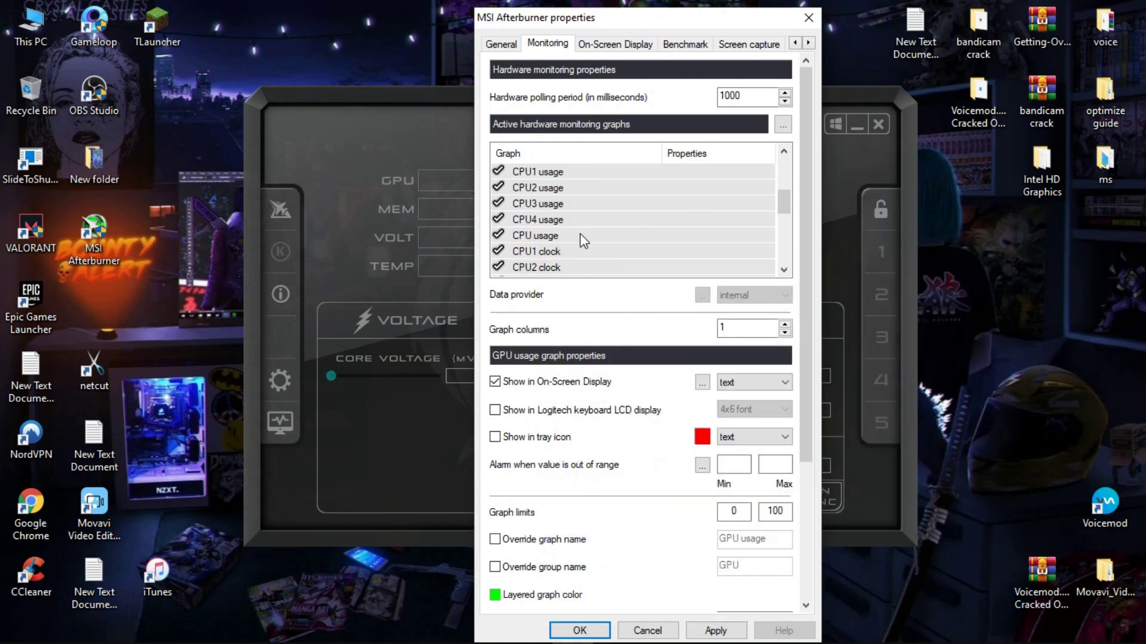
Show CPU usage on-screen with an overridden group name 'CPU usage'
{"action": "left_click", "coordinate": [576, 238]}
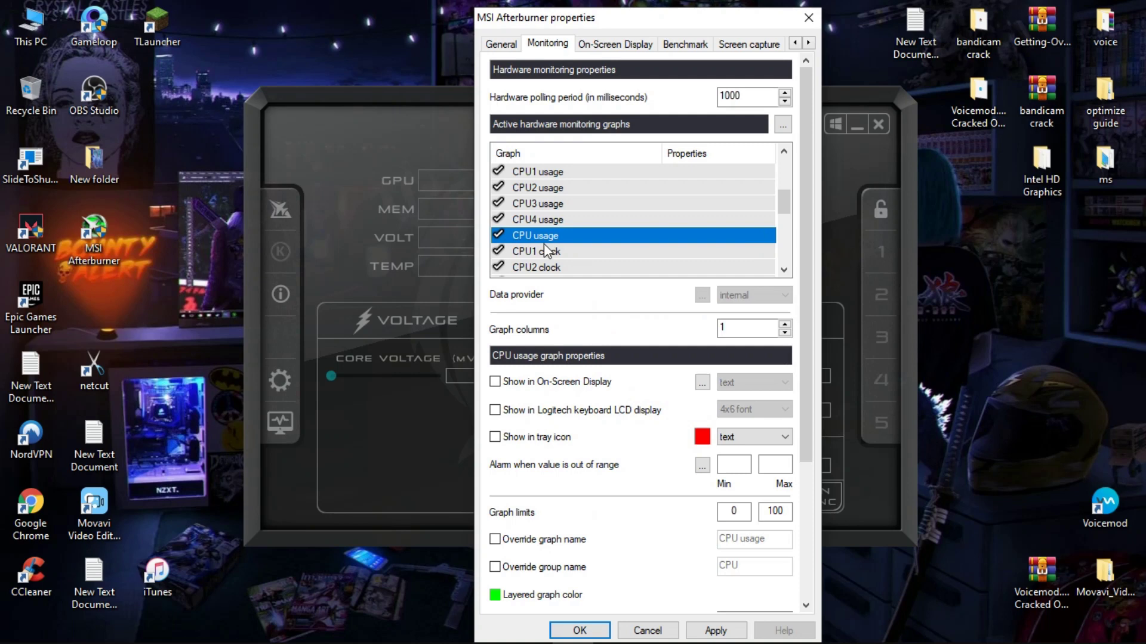
{"action": "left_click", "coordinate": [496, 382]}
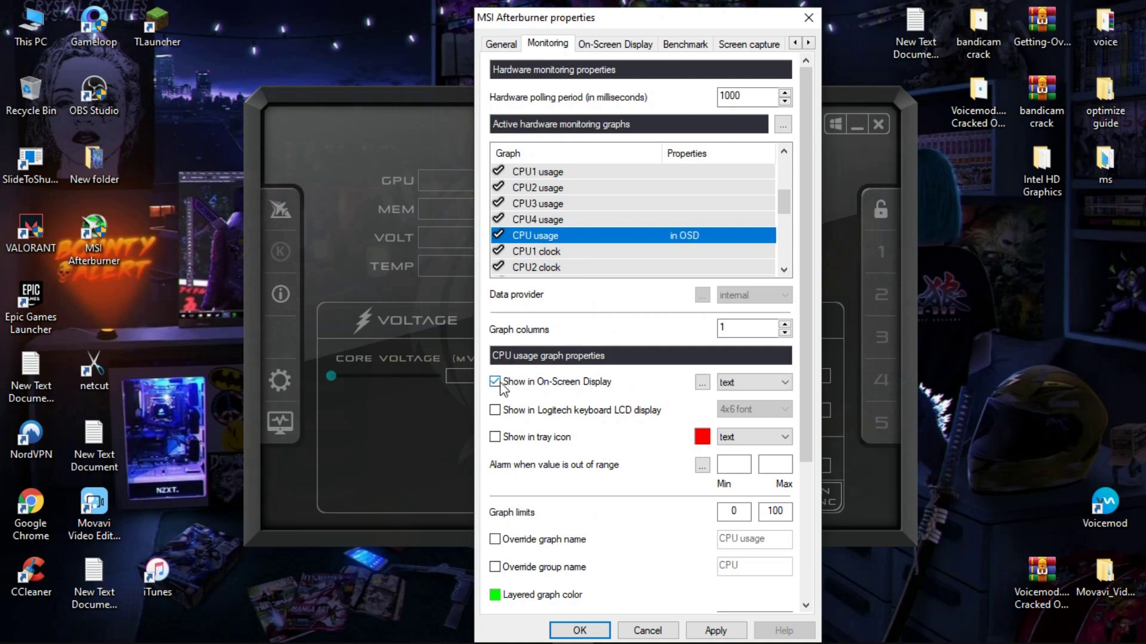
{"action": "left_click", "coordinate": [496, 565]}
{"action": "left_click", "coordinate": [763, 570]}
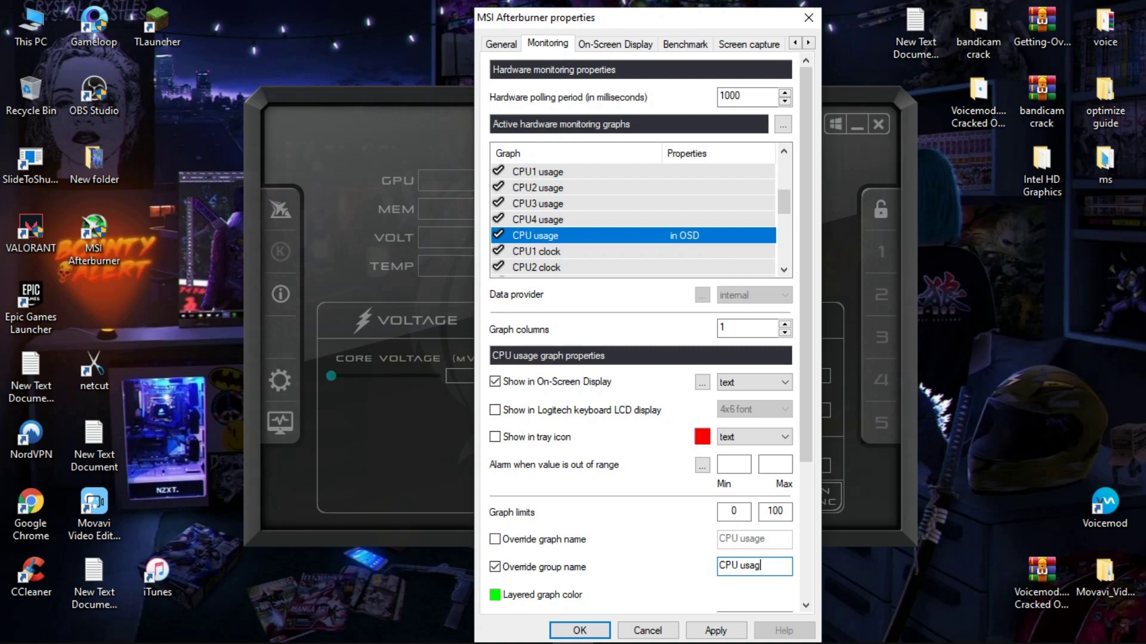
{"action": "left_click", "coordinate": [784, 270]}
{"action": "left_click", "coordinate": [784, 270]}
{"action": "left_click", "coordinate": [784, 270]}
{"action": "left_click", "coordinate": [784, 270]}
{"action": "left_click", "coordinate": [784, 270]}
{"action": "left_click", "coordinate": [784, 270]}
{"action": "left_click", "coordinate": [784, 269]}
{"action": "left_click", "coordinate": [784, 270]}
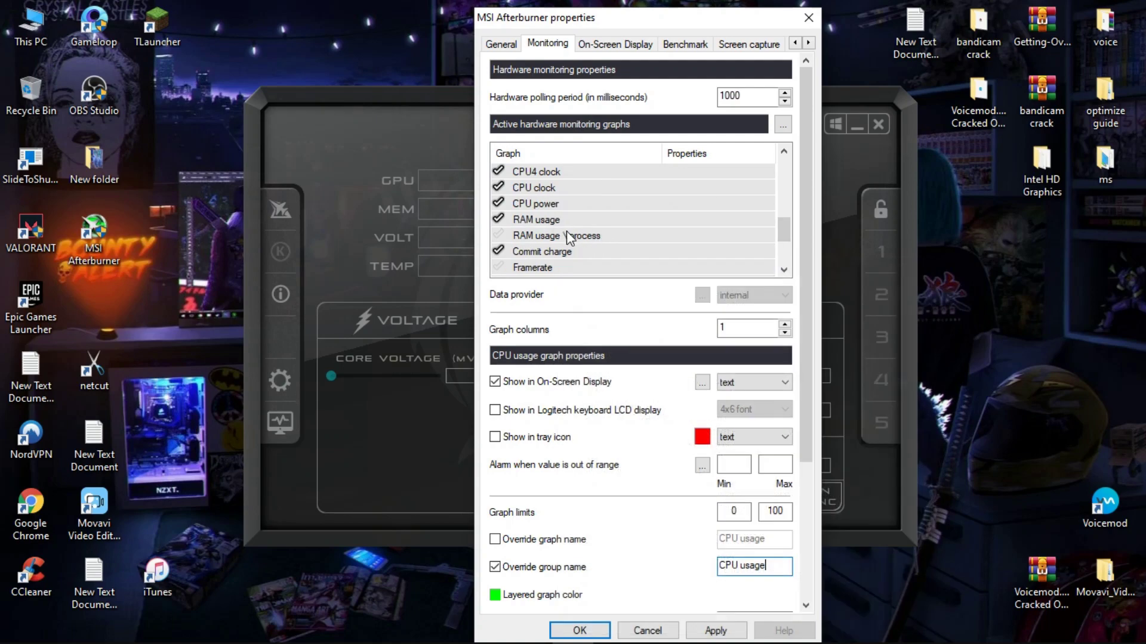
Show RAM usage on-screen with an overridden group name 'RAM usage'
{"action": "left_click", "coordinate": [511, 221]}
{"action": "left_click", "coordinate": [494, 382]}
{"action": "left_click", "coordinate": [495, 566]}
{"action": "left_click", "coordinate": [770, 566]}
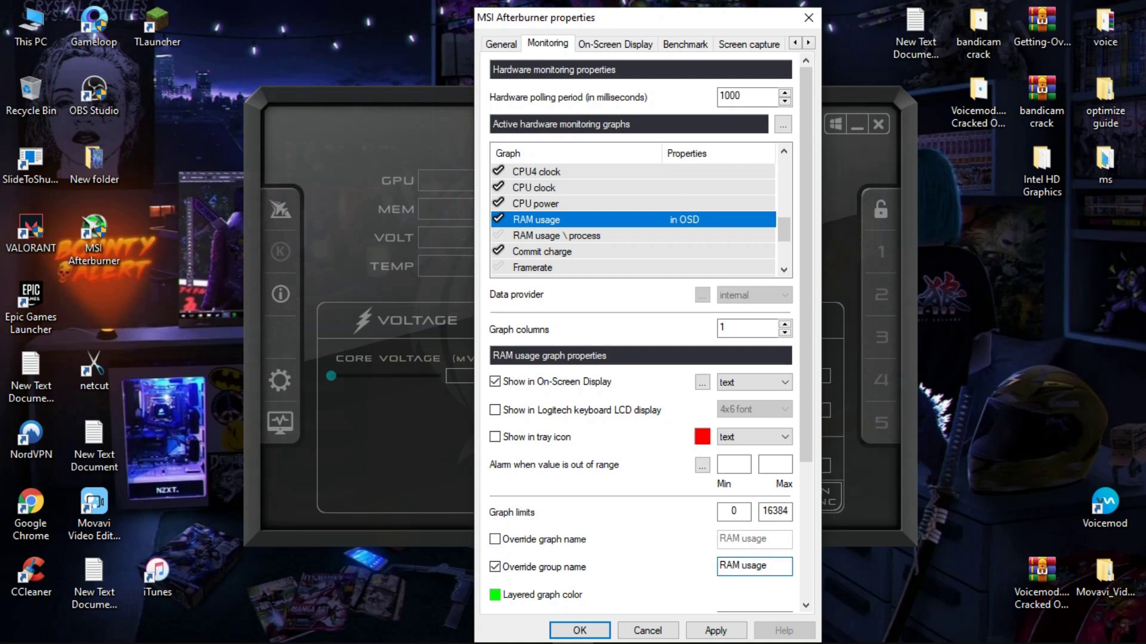
{"action": "left_click", "coordinate": [784, 270]}
{"action": "left_click", "coordinate": [783, 269]}
{"action": "left_click", "coordinate": [783, 270]}
{"action": "left_click", "coordinate": [783, 270]}
{"action": "left_click", "coordinate": [783, 270]}
{"action": "left_click", "coordinate": [784, 270]}
Monitor Framerate, show it on-screen grouped as 'FPS', then apply and close properties
{"action": "left_click", "coordinate": [787, 157]}
{"action": "left_click", "coordinate": [787, 157]}
{"action": "left_click", "coordinate": [511, 203]}
{"action": "left_click", "coordinate": [517, 219]}
{"action": "left_click", "coordinate": [509, 203]}
{"action": "left_click", "coordinate": [500, 203]}
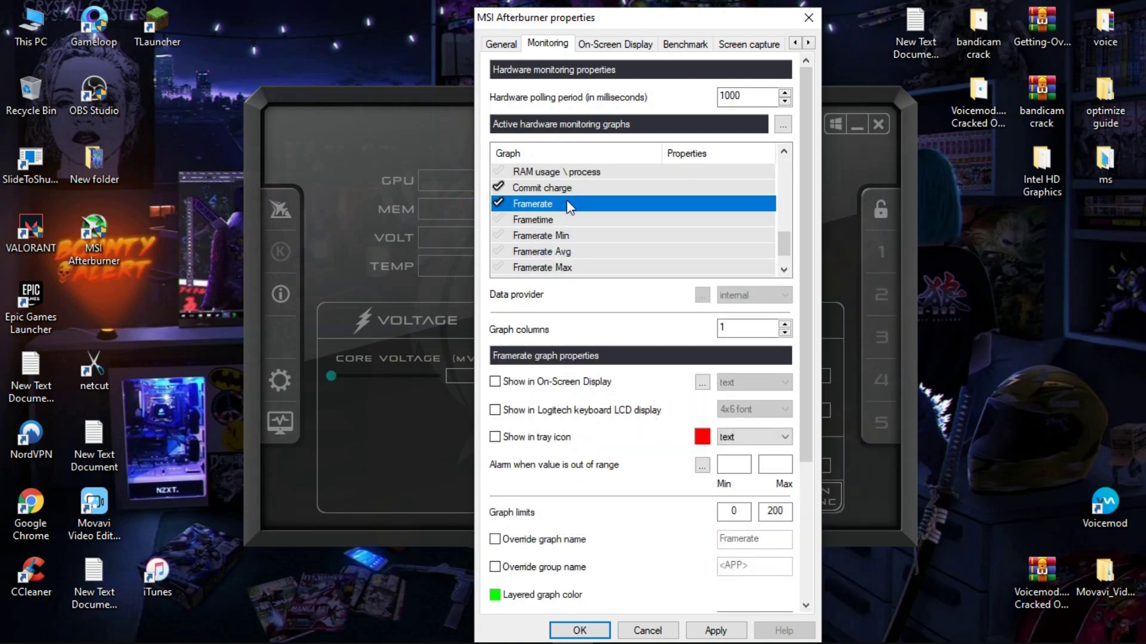
{"action": "left_click", "coordinate": [495, 382]}
{"action": "left_click", "coordinate": [494, 567]}
{"action": "left_click", "coordinate": [764, 566]}
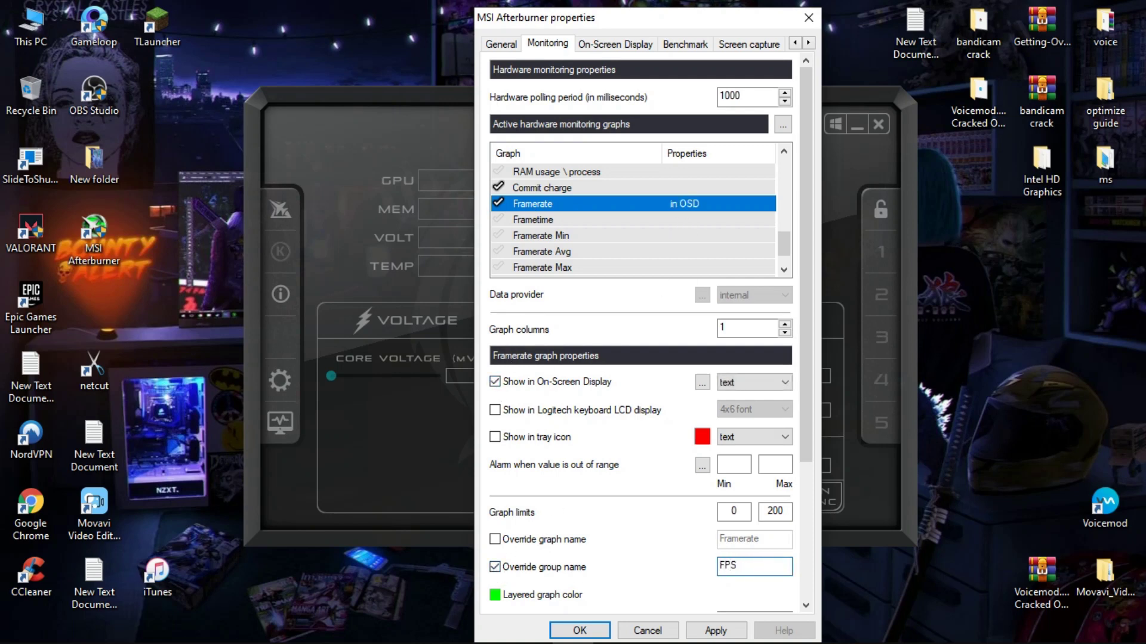
{"action": "scroll", "coordinate": [815, 353], "scroll_direction": "down", "scroll_amount": 5}
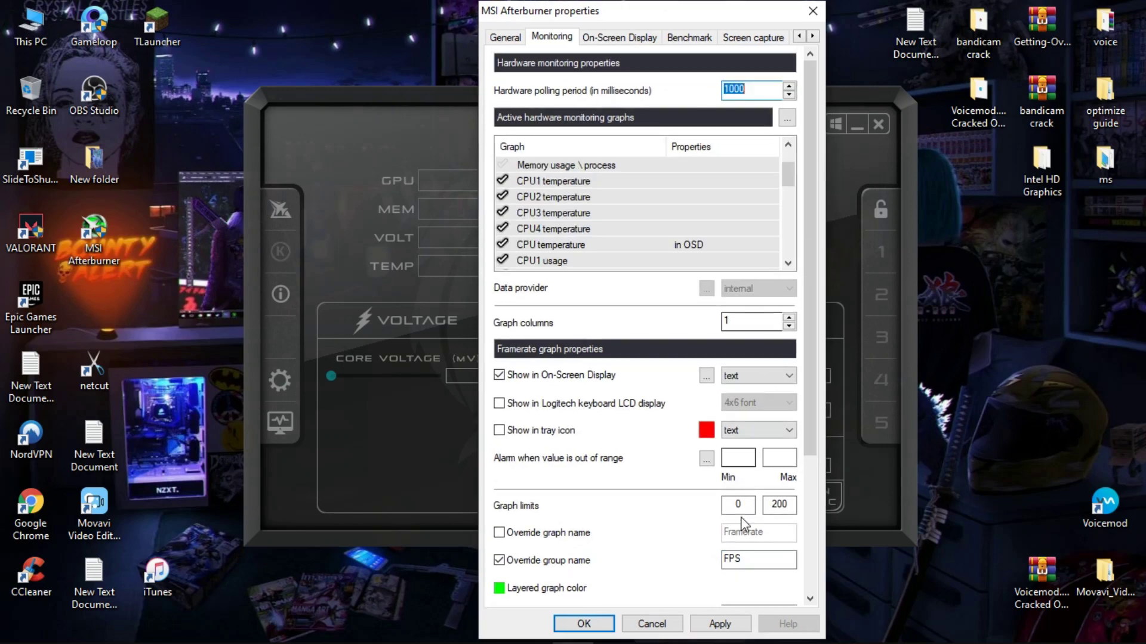
{"action": "left_click", "coordinate": [729, 623]}
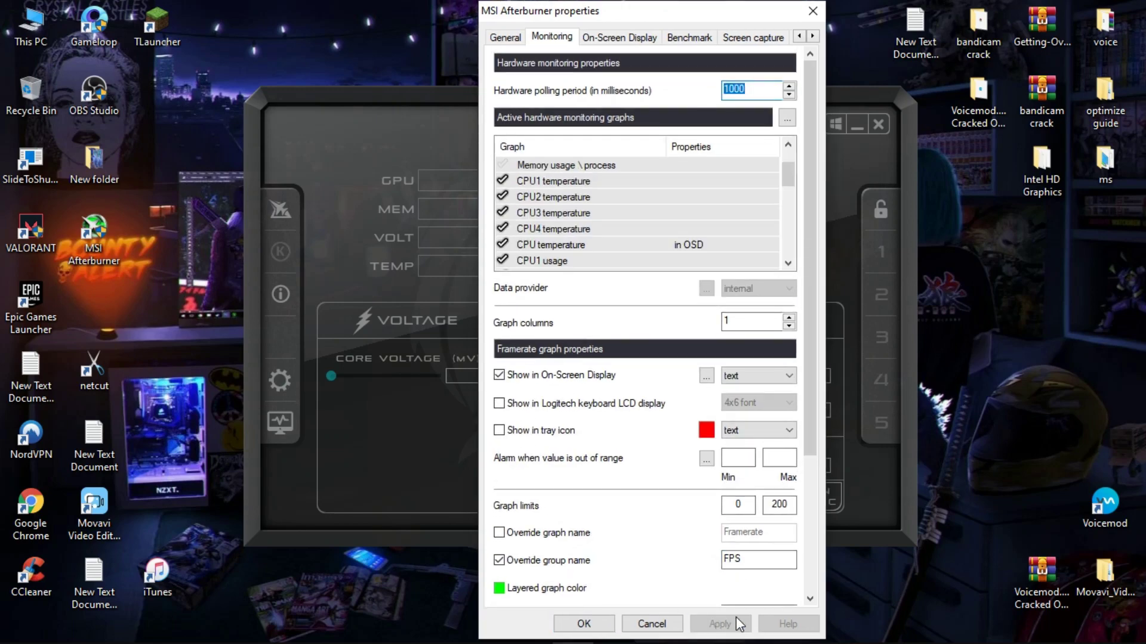
{"action": "left_click", "coordinate": [594, 623]}
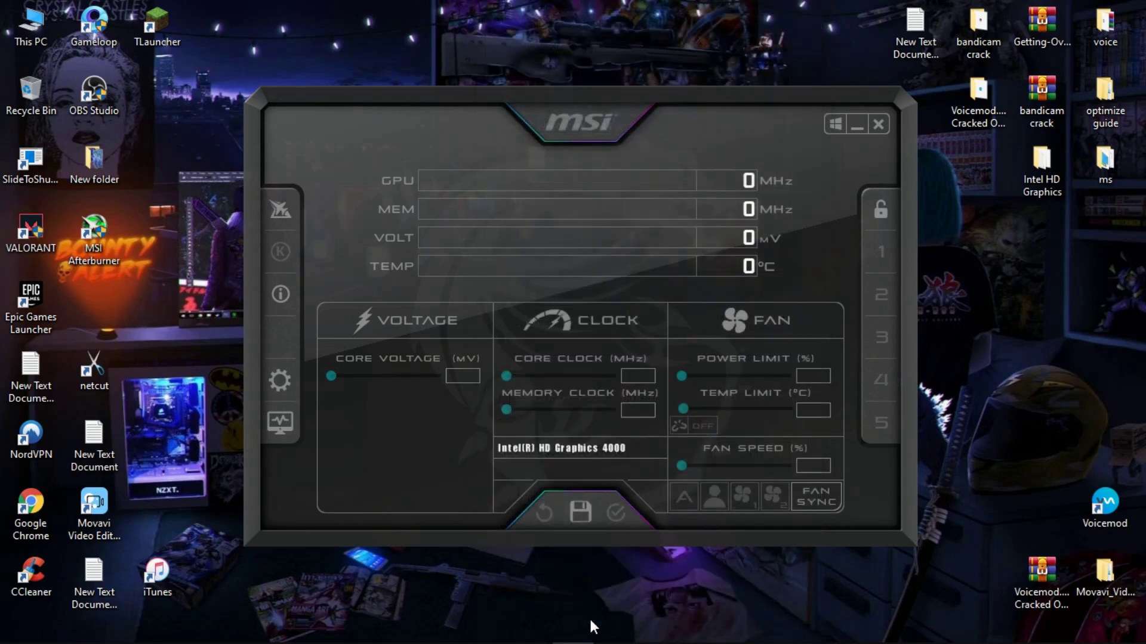
Open RivaTuner Statistics Server from the tray, make the On-Screen Display zoom slightly smaller, and close it
{"action": "left_click", "coordinate": [857, 124]}
{"action": "left_click", "coordinate": [898, 628]}
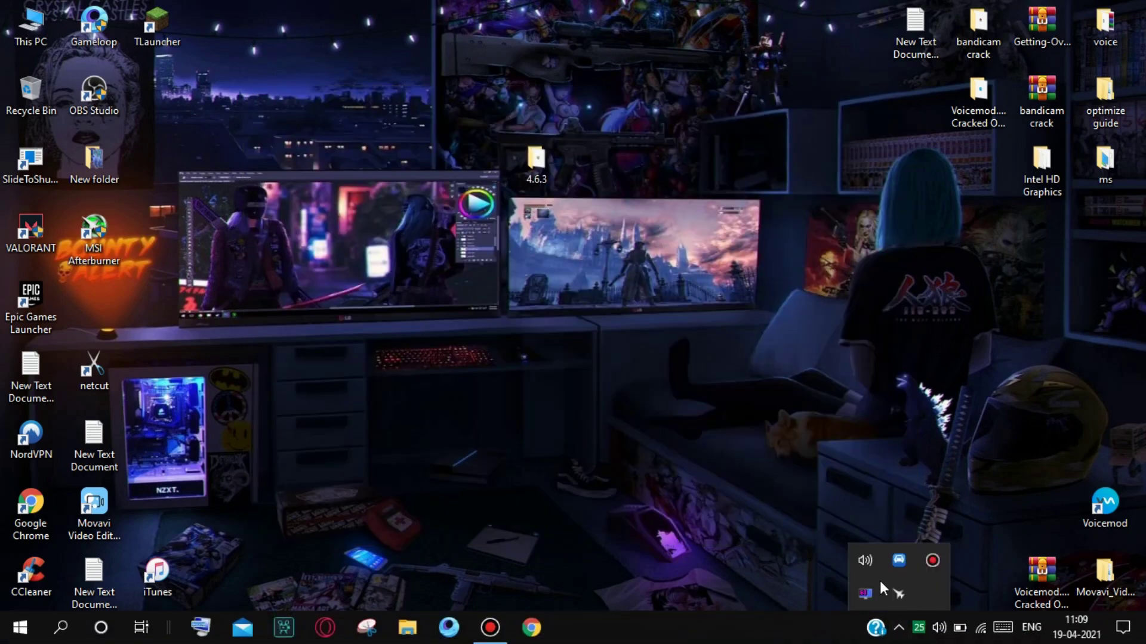
{"action": "left_click", "coordinate": [867, 596]}
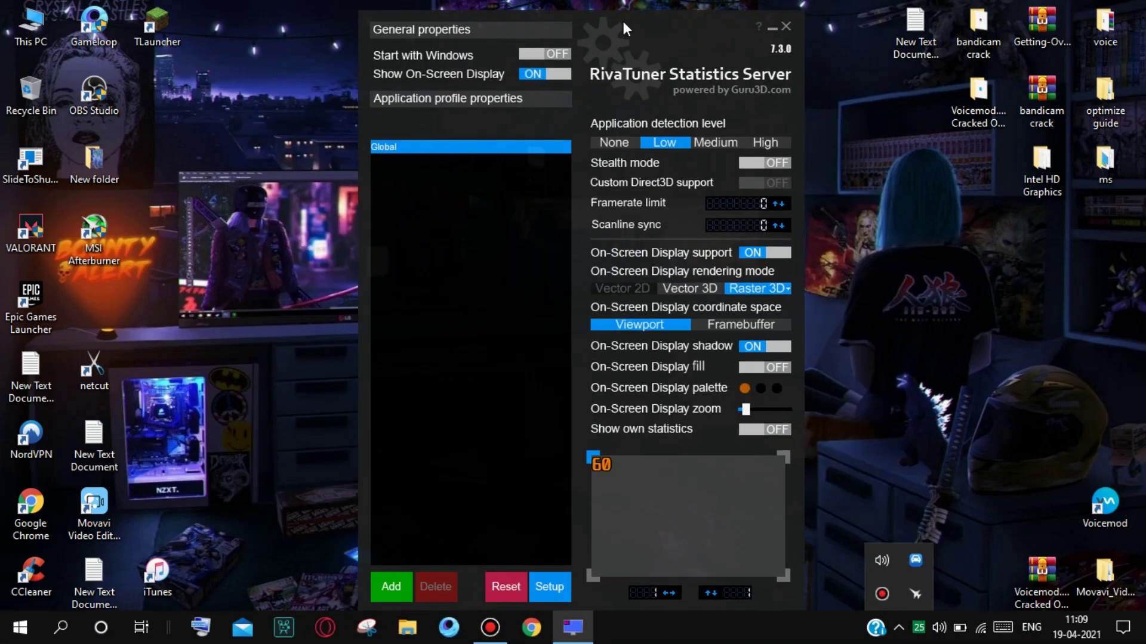
{"action": "left_click_drag", "start_coordinate": [618, 22], "coordinate": [628, 19]}
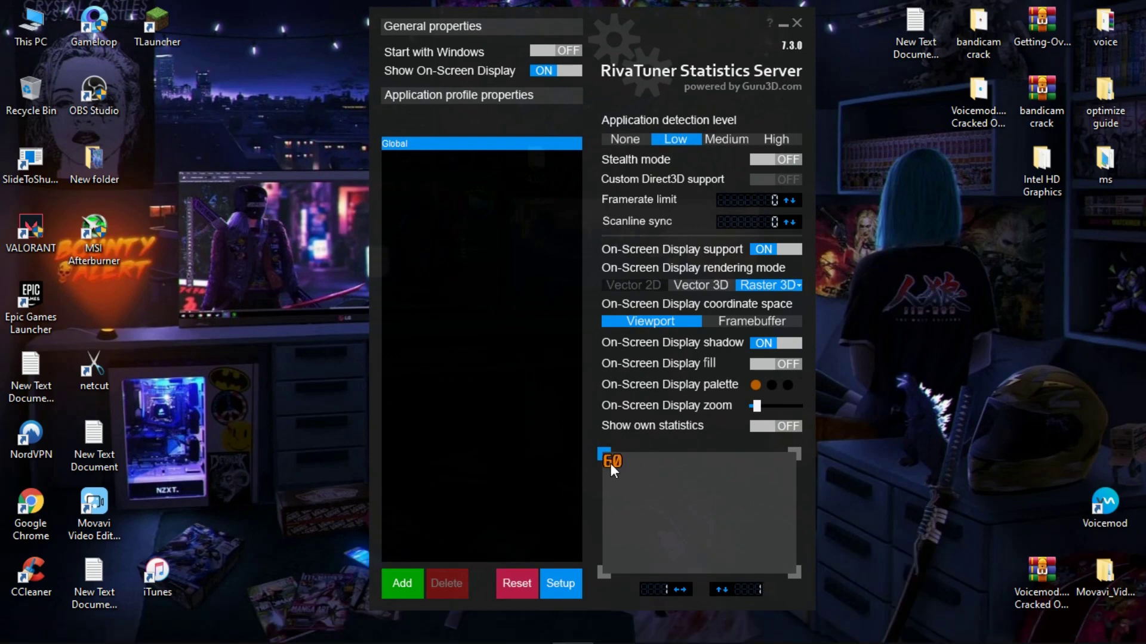
{"action": "left_click_drag", "start_coordinate": [756, 405], "coordinate": [764, 405]}
{"action": "mouse_move", "coordinate": [768, 403]}
{"action": "left_mouse_down"}
{"action": "mouse_move", "coordinate": [808, 401]}
{"action": "mouse_move", "coordinate": [759, 402]}
{"action": "left_mouse_up"}
{"action": "left_click", "coordinate": [798, 24]}
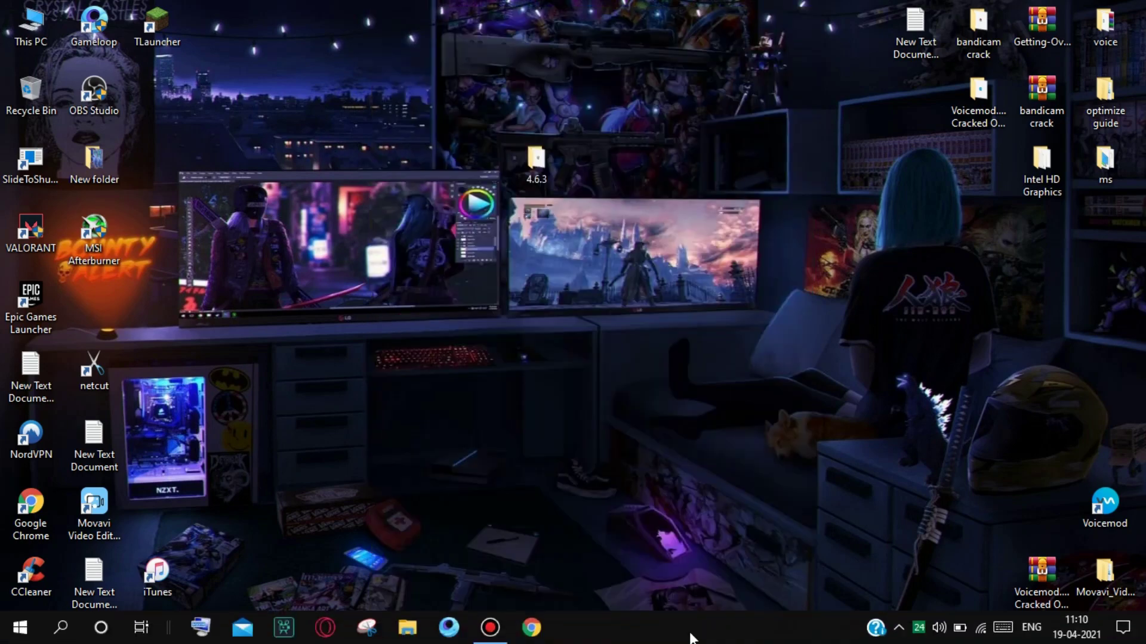
{"action": "right_click", "coordinate": [704, 329]}
Refresh the desktop, launch Fall Guys and run forward through the race course
{"action": "left_click", "coordinate": [714, 378]}
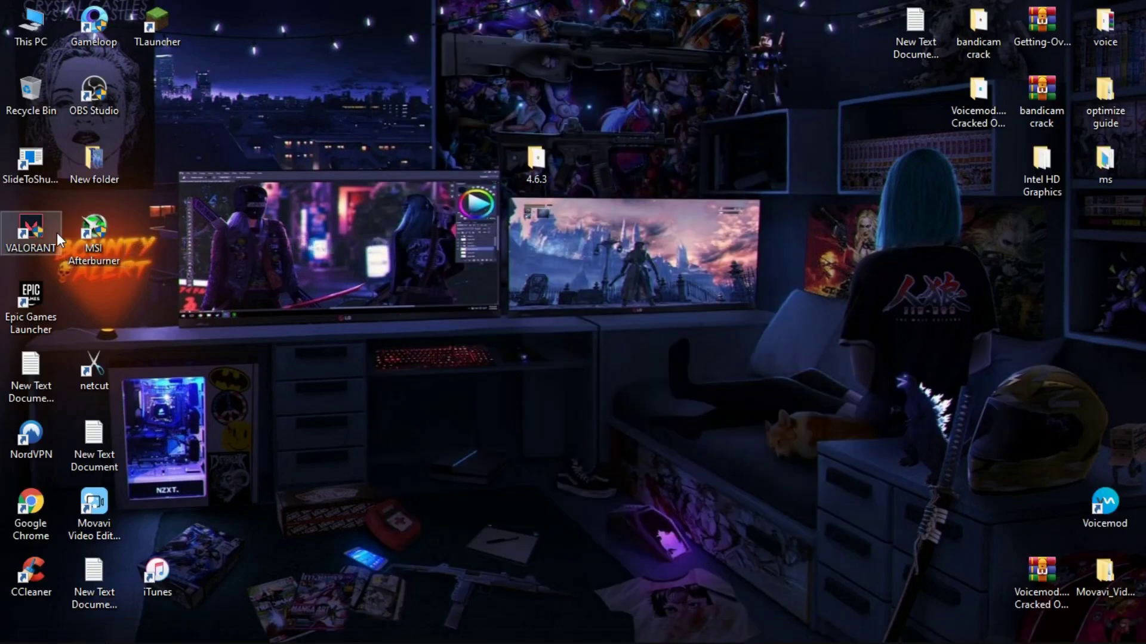
{"action": "double_click", "coordinate": [31, 233]}
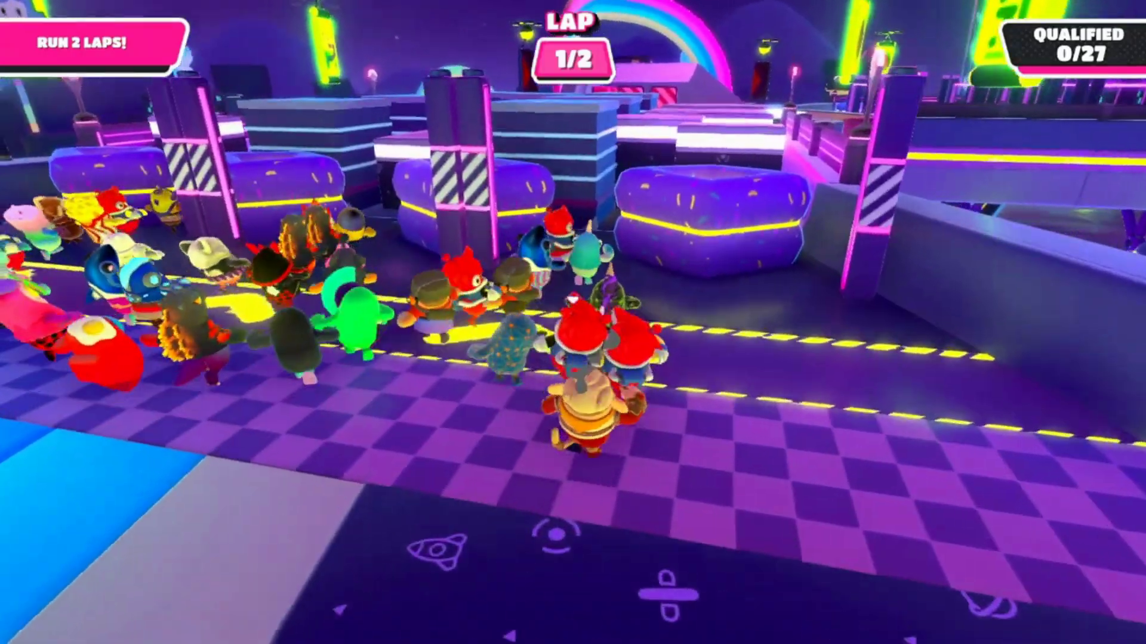
{"action": "key", "text": "w"}
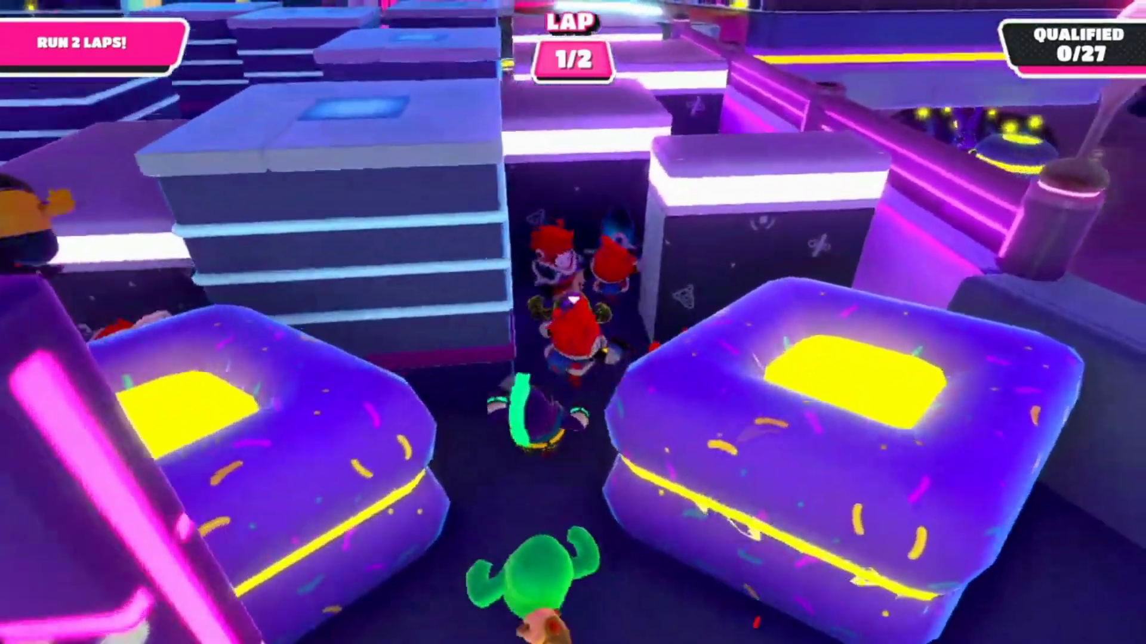
{"action": "key", "text": "w"}
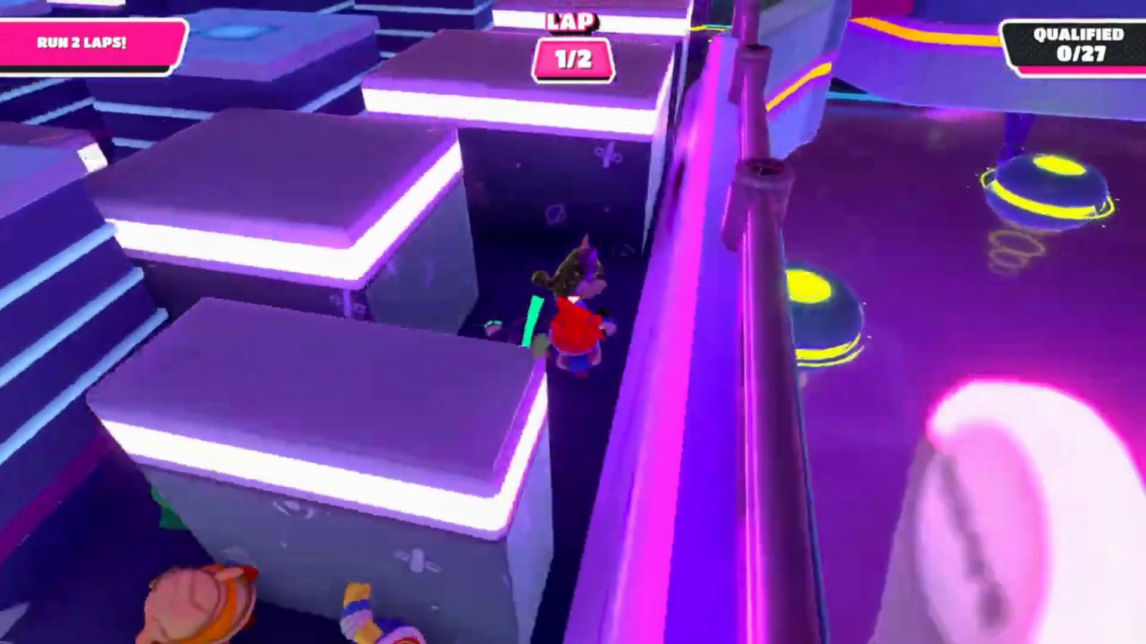
{"action": "key", "text": "w"}
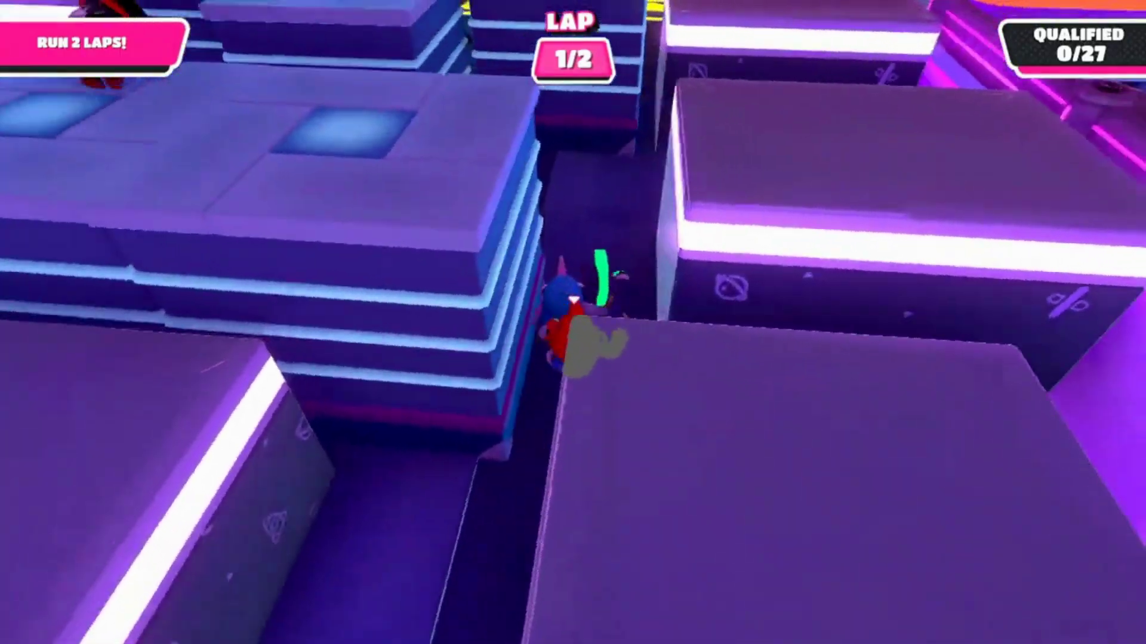
{"action": "key", "text": "w"}
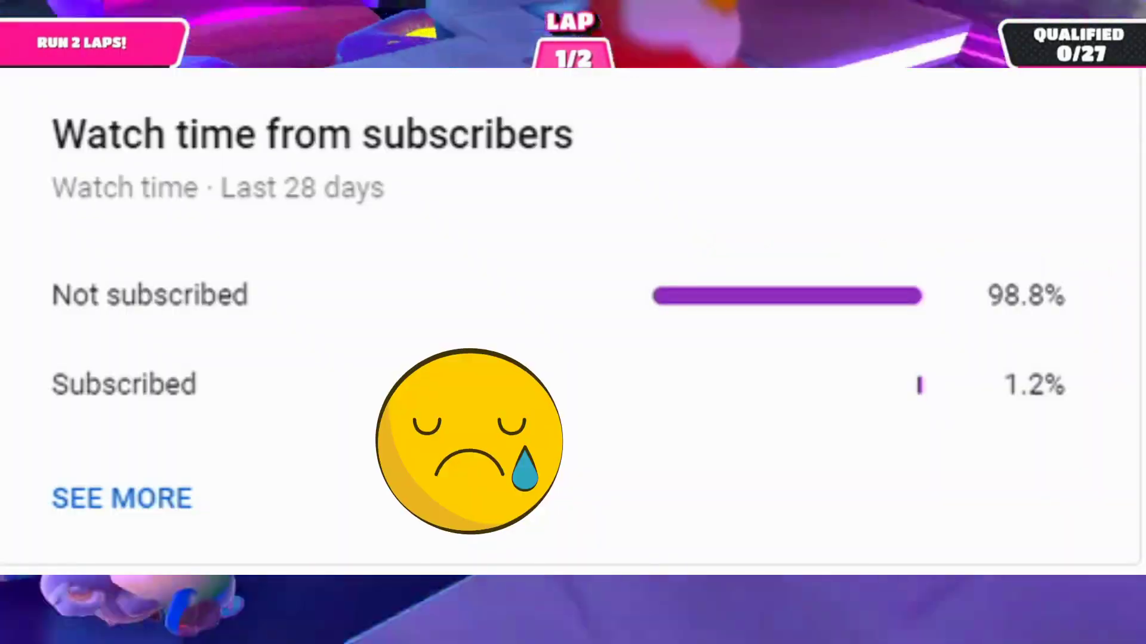
{"action": "key", "text": "w"}
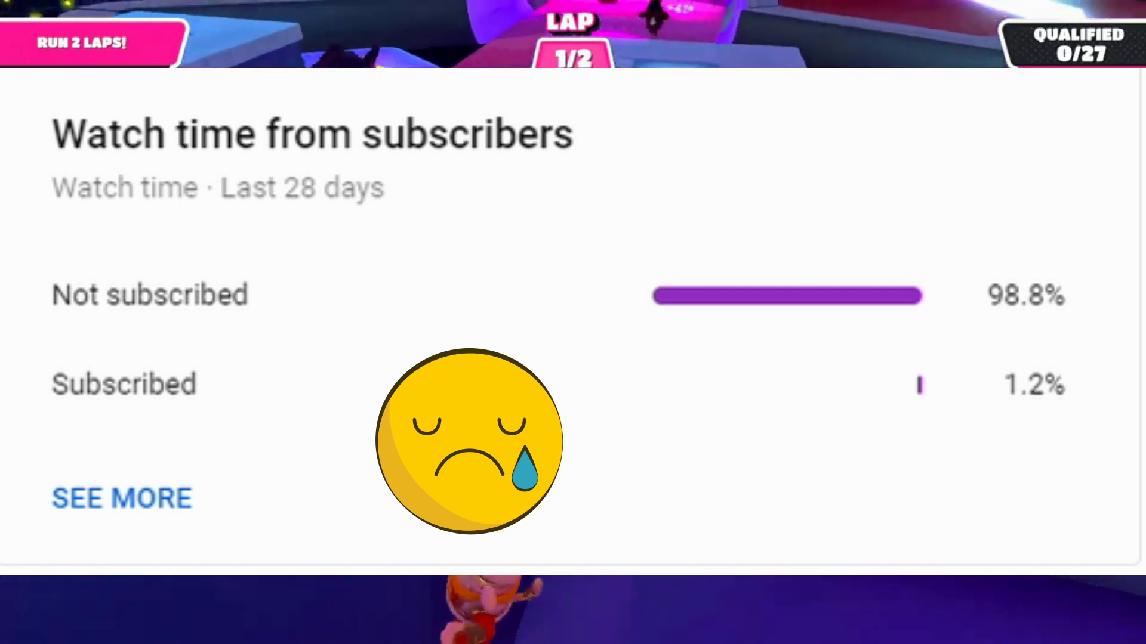